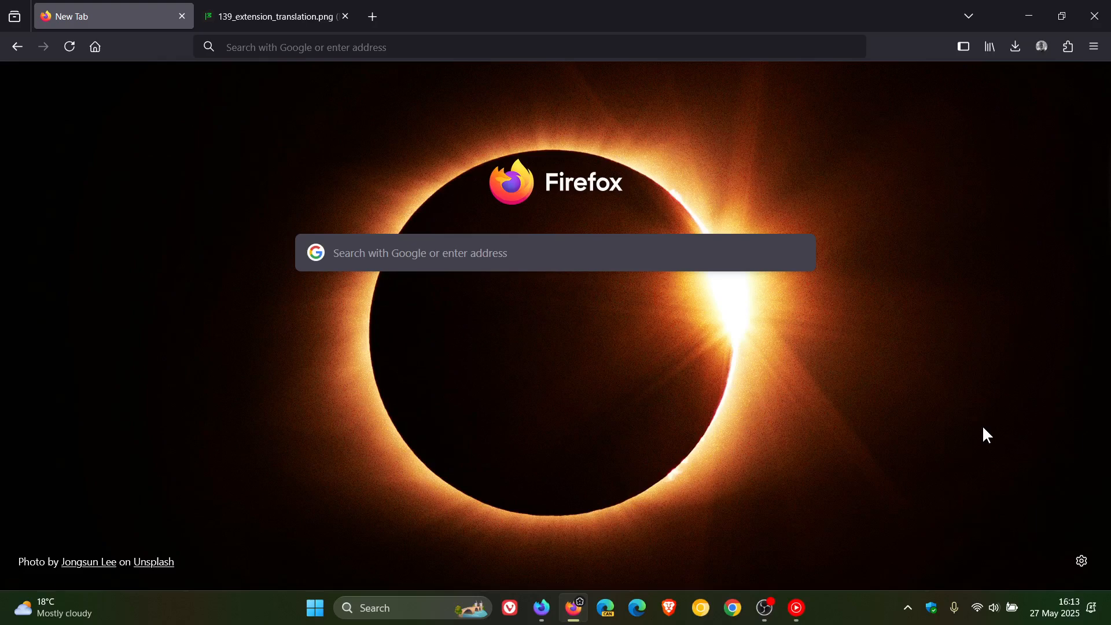
- Check the installed browser version in the About Mozilla Firefox dialog and close the dialog
left_click(1096, 47)
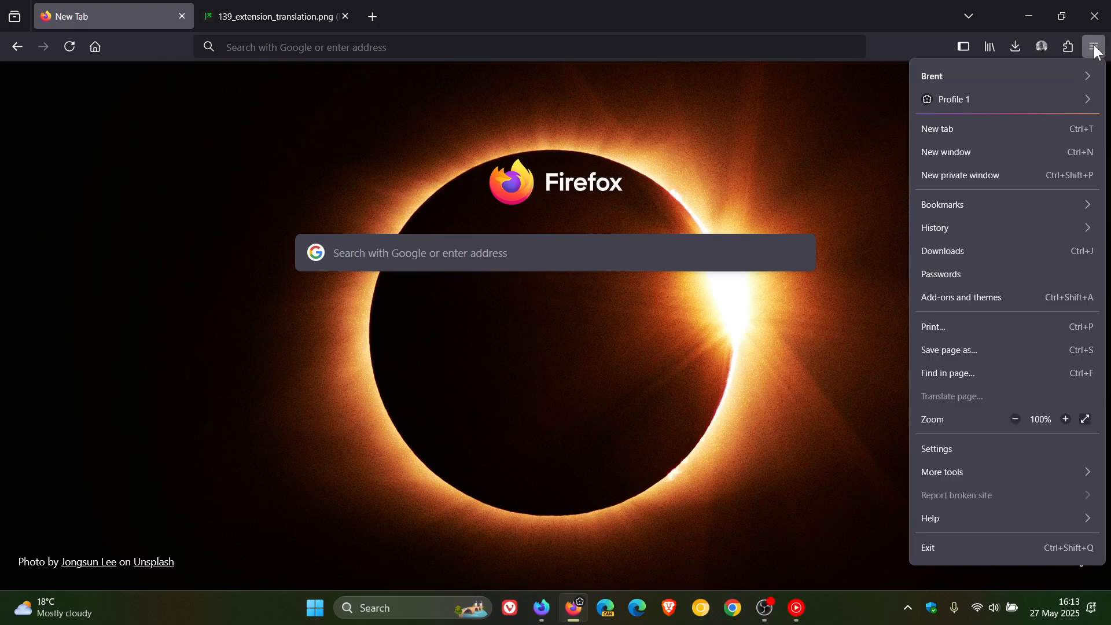
left_click(954, 520)
left_click(974, 244)
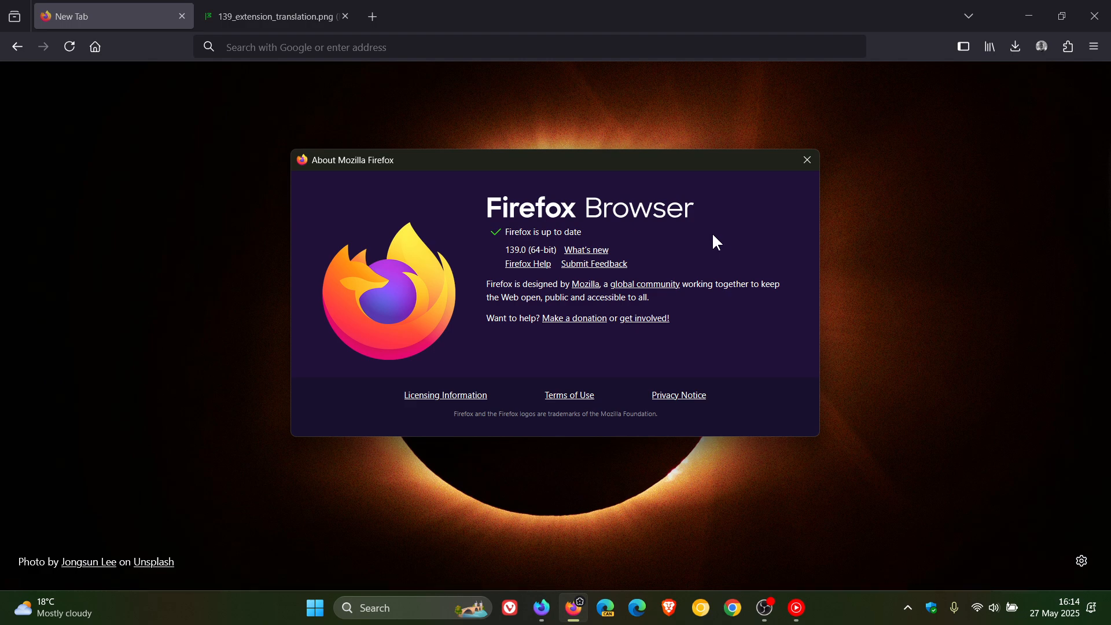
left_click(808, 161)
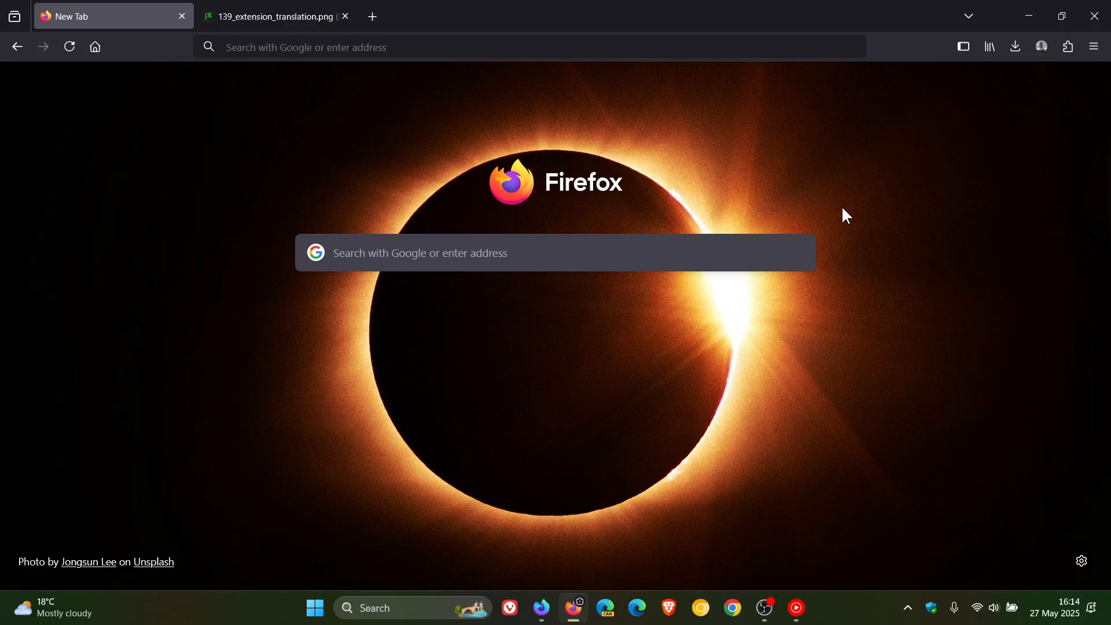
- View the already open image 139_extension_translation.png and return to the new tab page
left_click(283, 16)
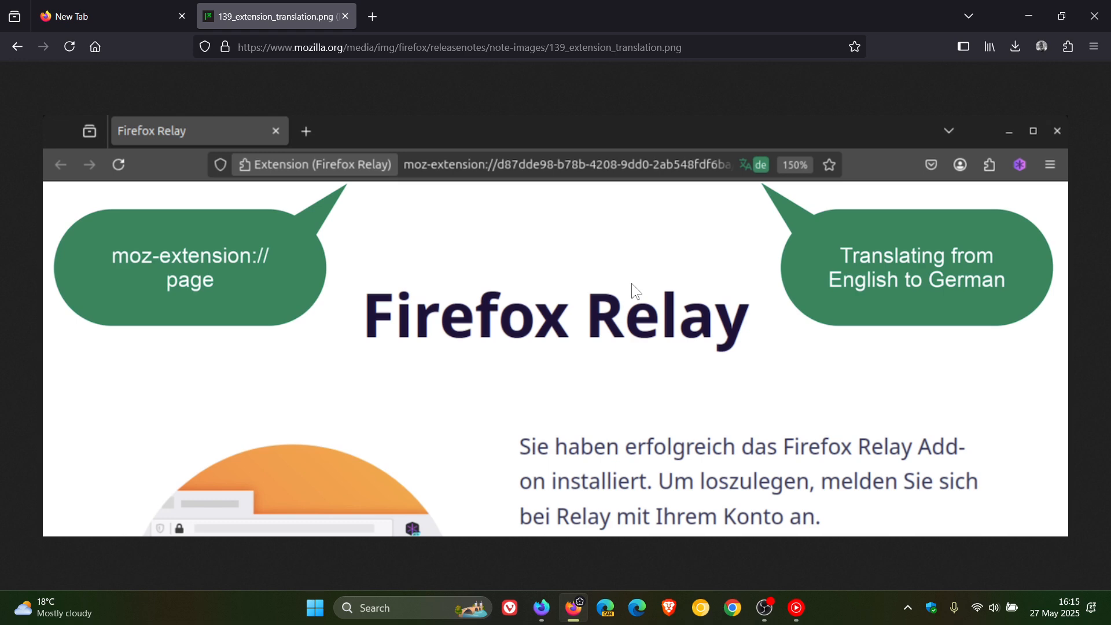
left_click(114, 8)
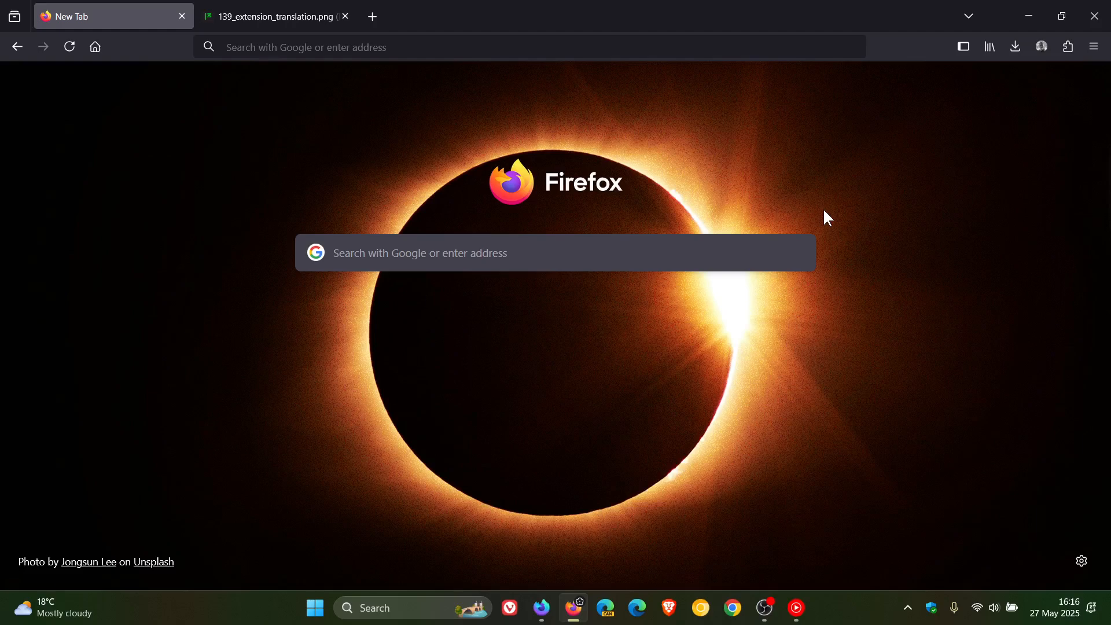
- Review the new tab page's wallpaper options and the browser's Home settings, ending back on the new tab page with customization closed
left_click(1080, 558)
left_click(912, 456)
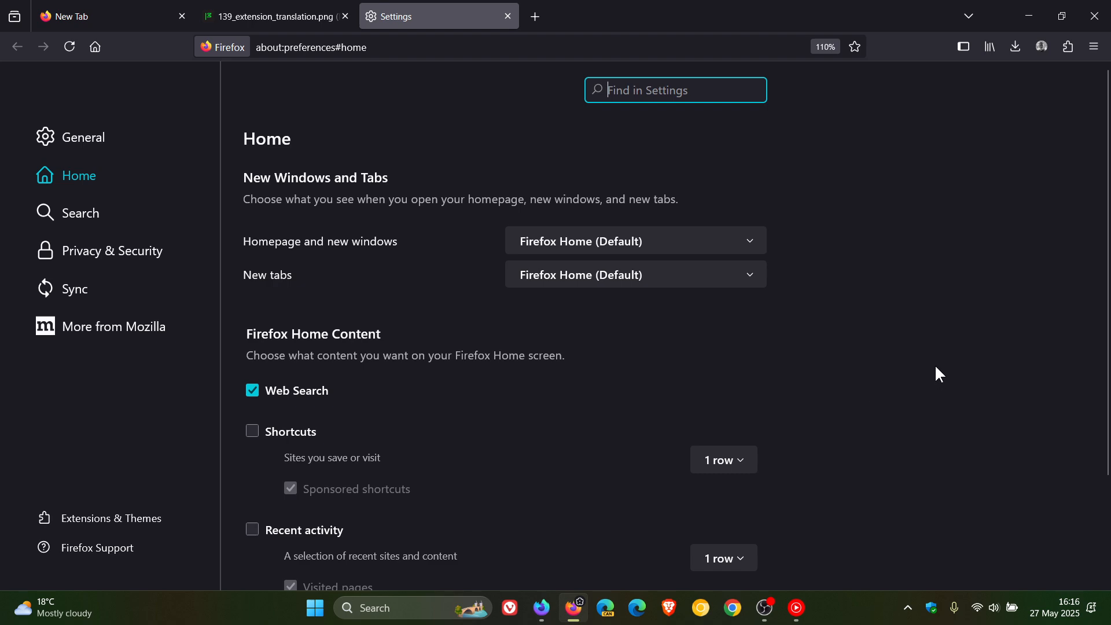
left_click(109, 22)
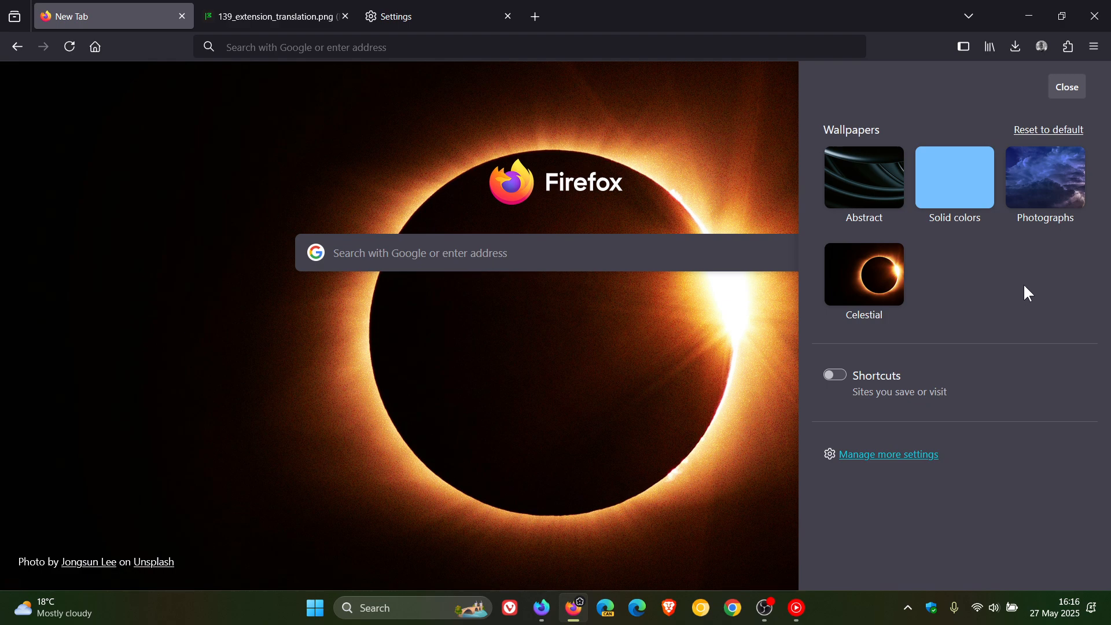
left_click(1072, 89)
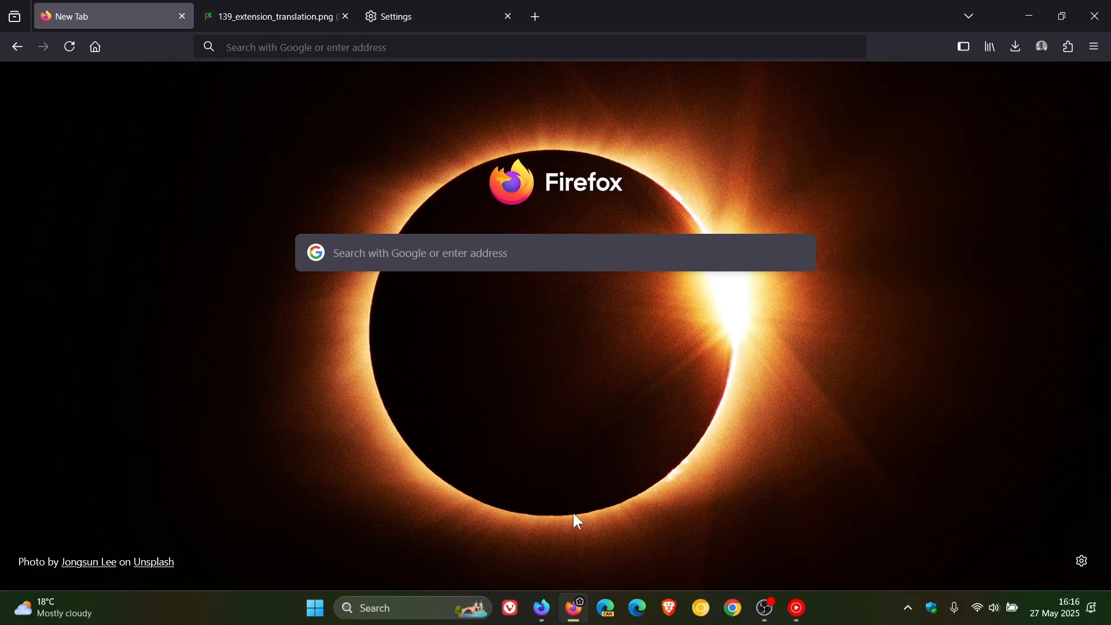
- Switch to Firefox Nightly and open the customization options of its new tab page
left_click(543, 608)
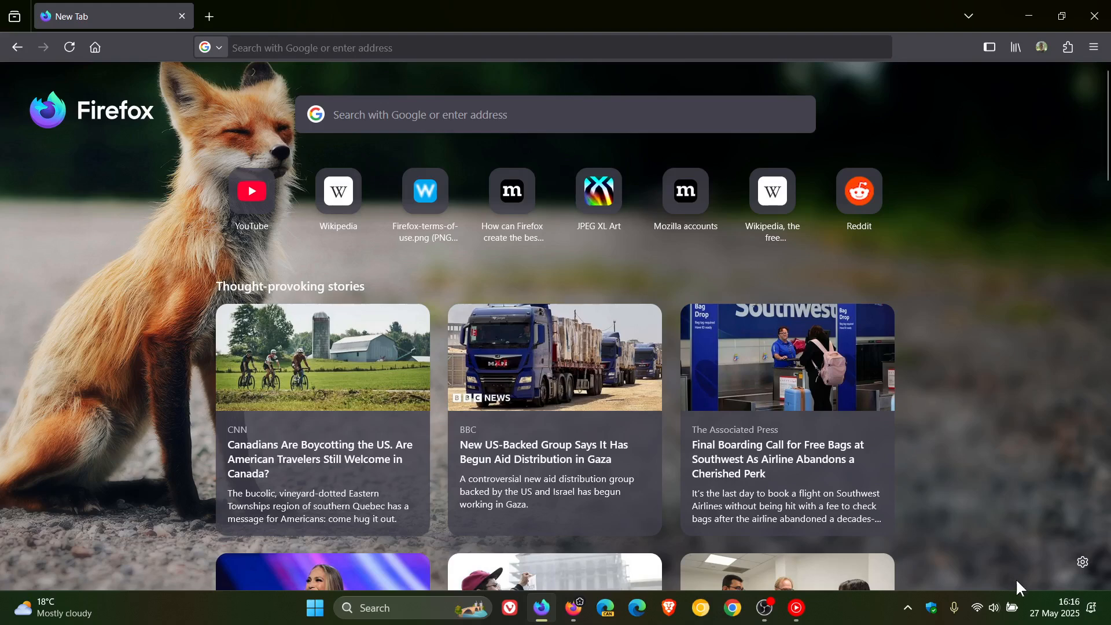
left_click(1083, 562)
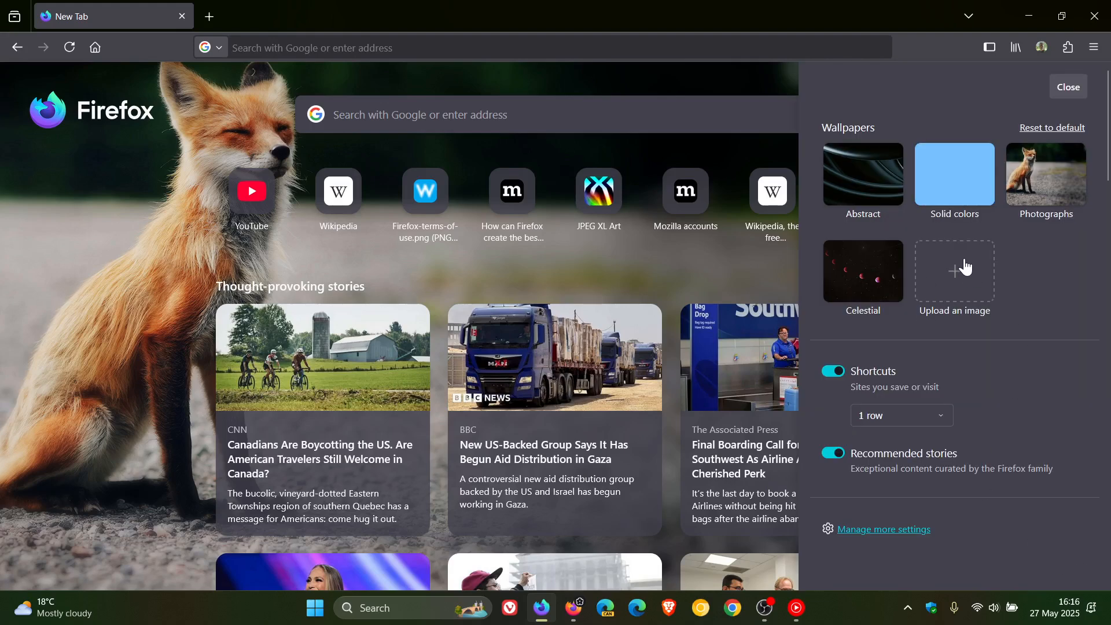
- Upload the image 652 from the Thumbnails folder in Pictures as the new tab wallpaper
left_click(941, 271)
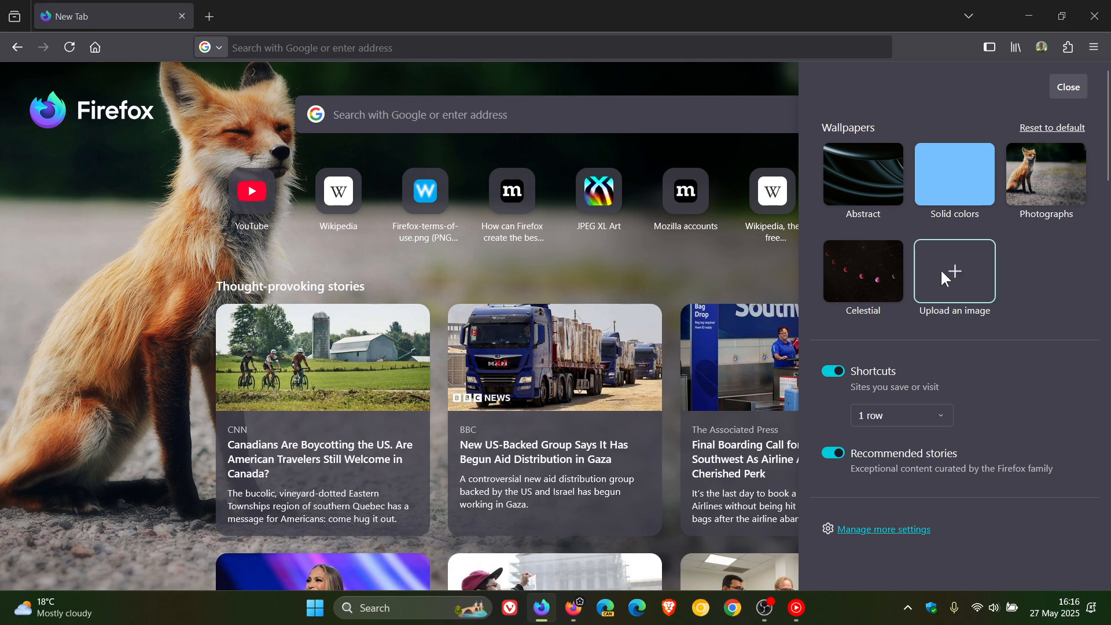
left_click(64, 165)
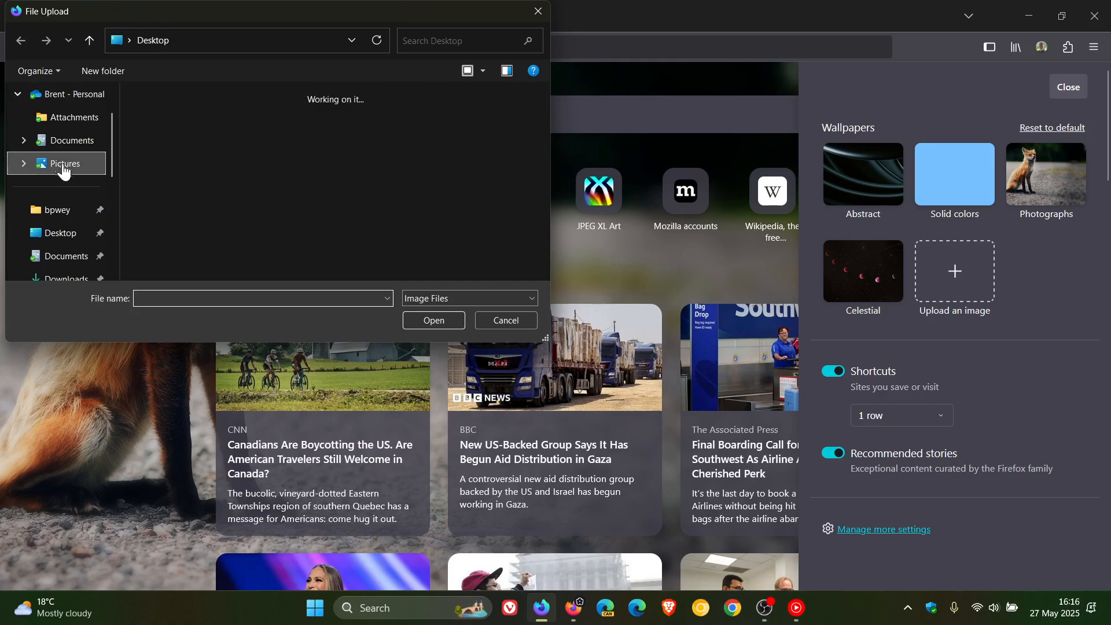
double_click(492, 137)
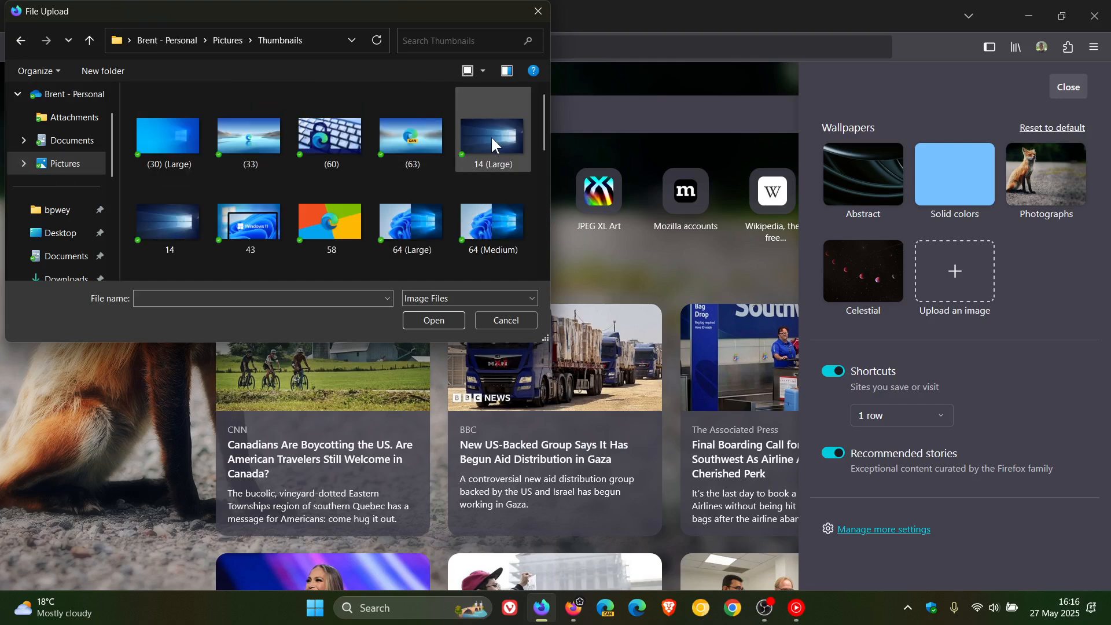
scroll(479, 137, "down", 5)
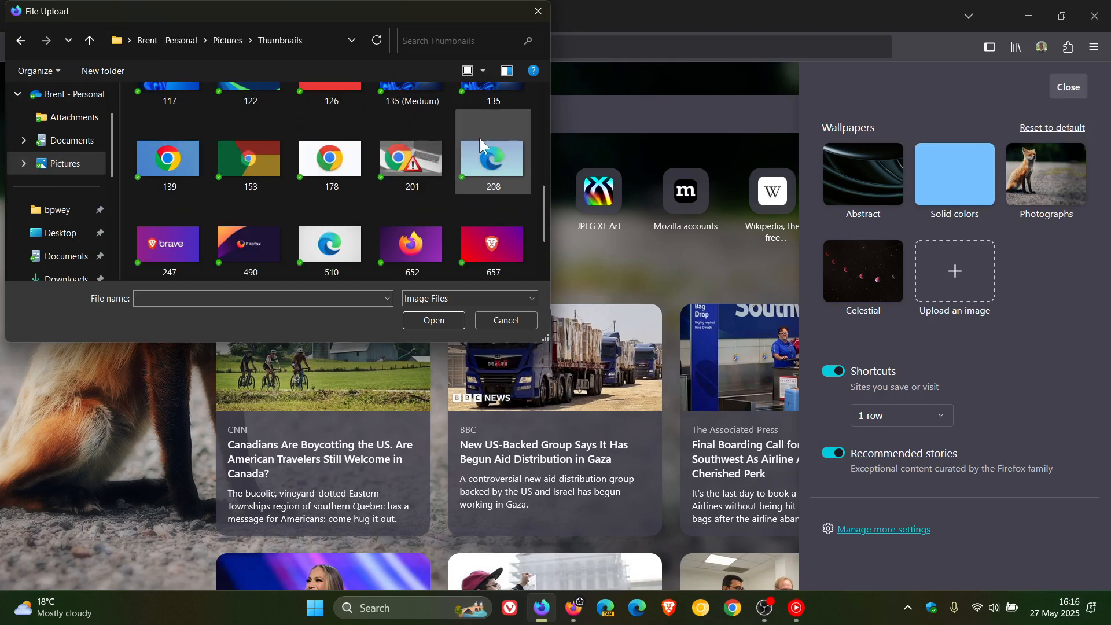
left_click(412, 238)
left_click(425, 319)
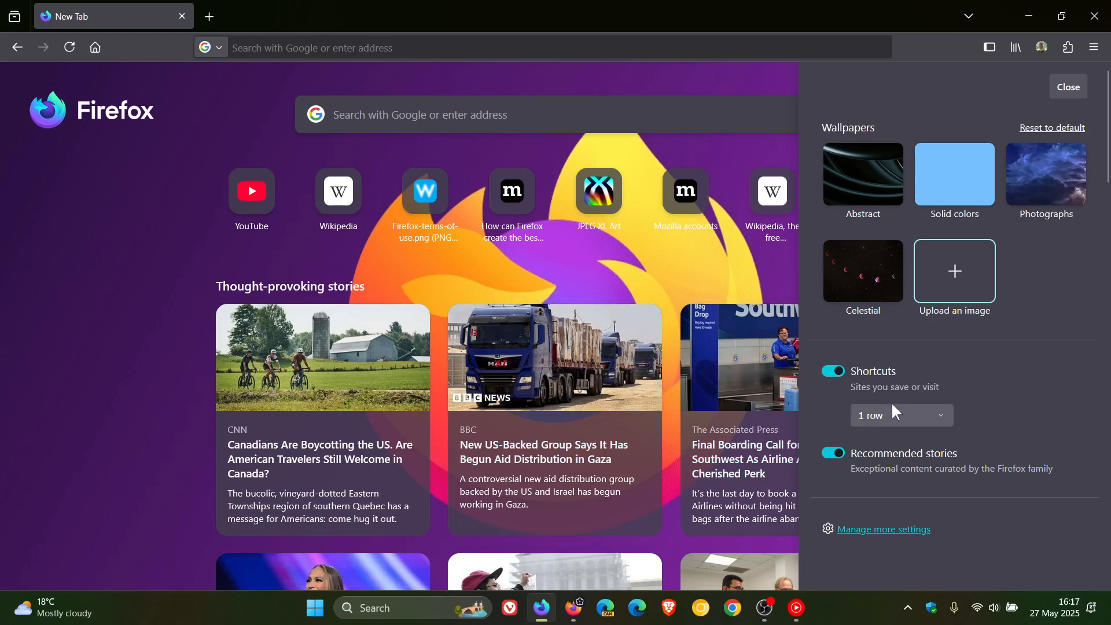
- Try the light purple solid wallpaper, and apply a custom color with red 147, green 9, blue 136, also saved to the custom colors
left_click(953, 176)
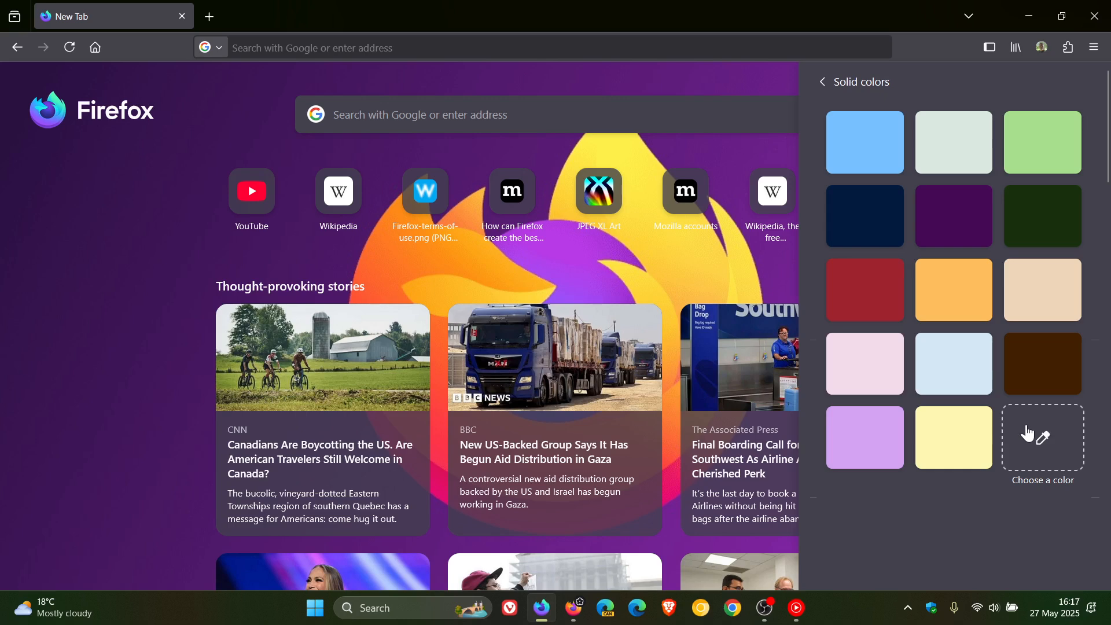
left_click(861, 449)
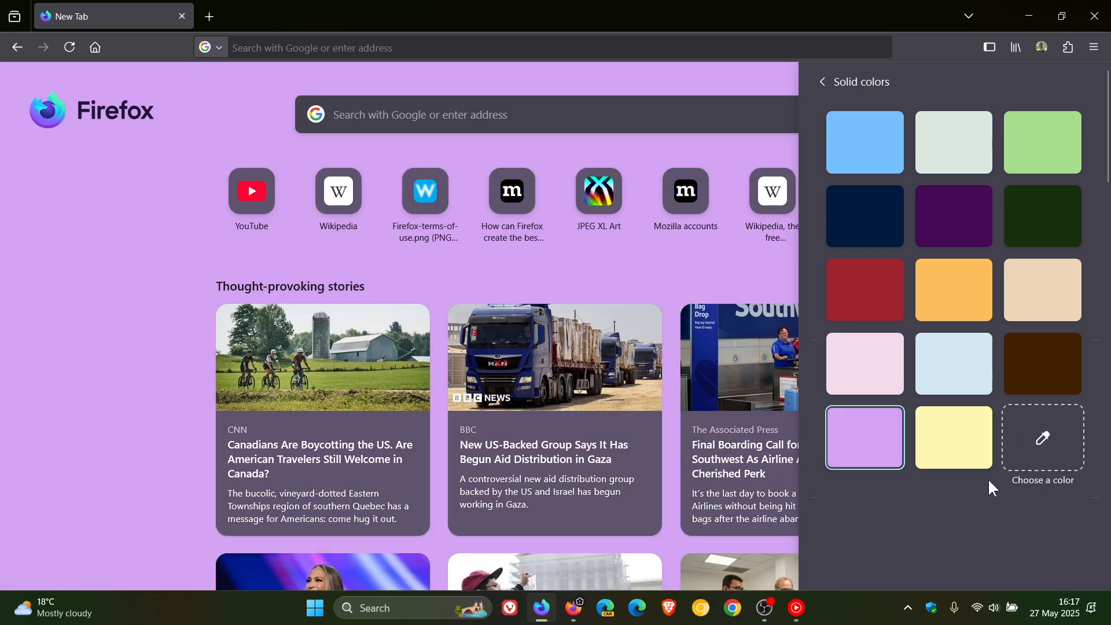
left_click(1047, 441)
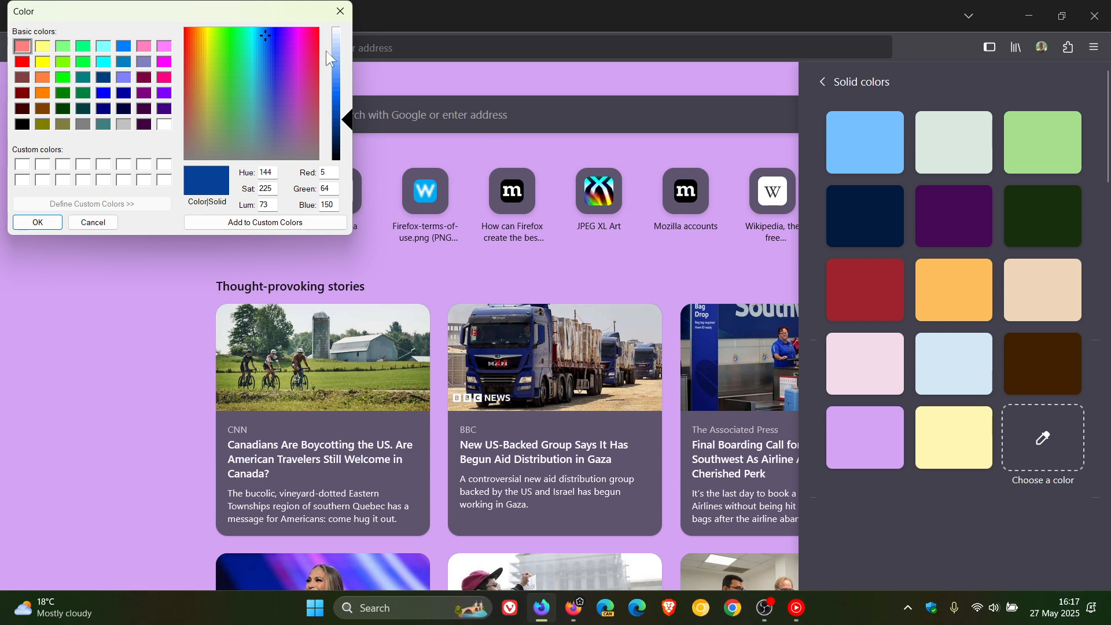
left_click_drag(248, 8, 704, 197)
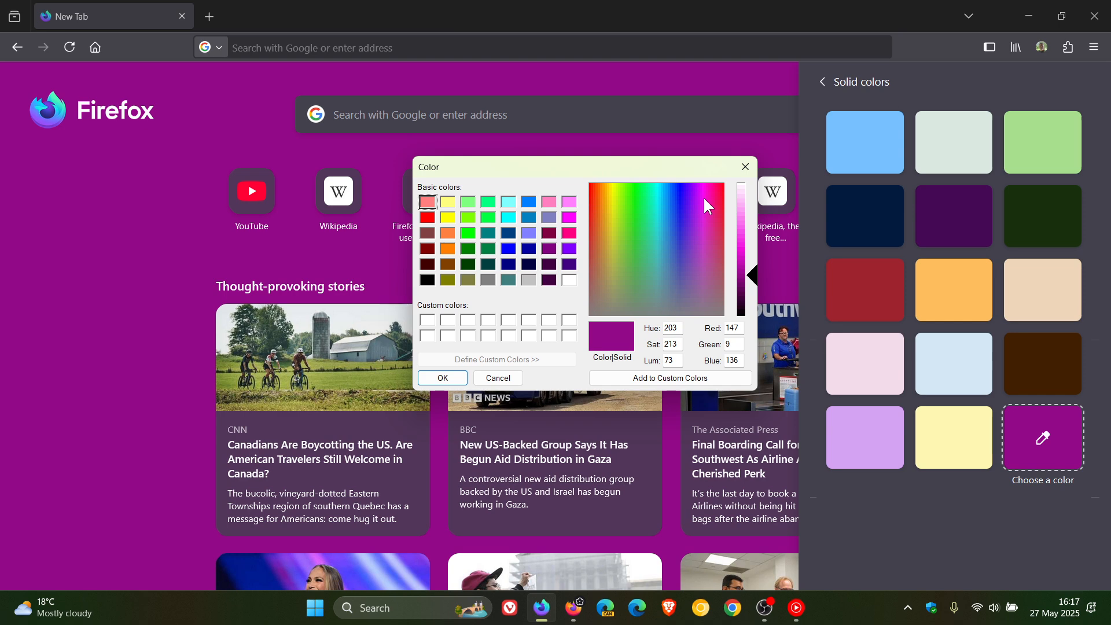
left_click(723, 379)
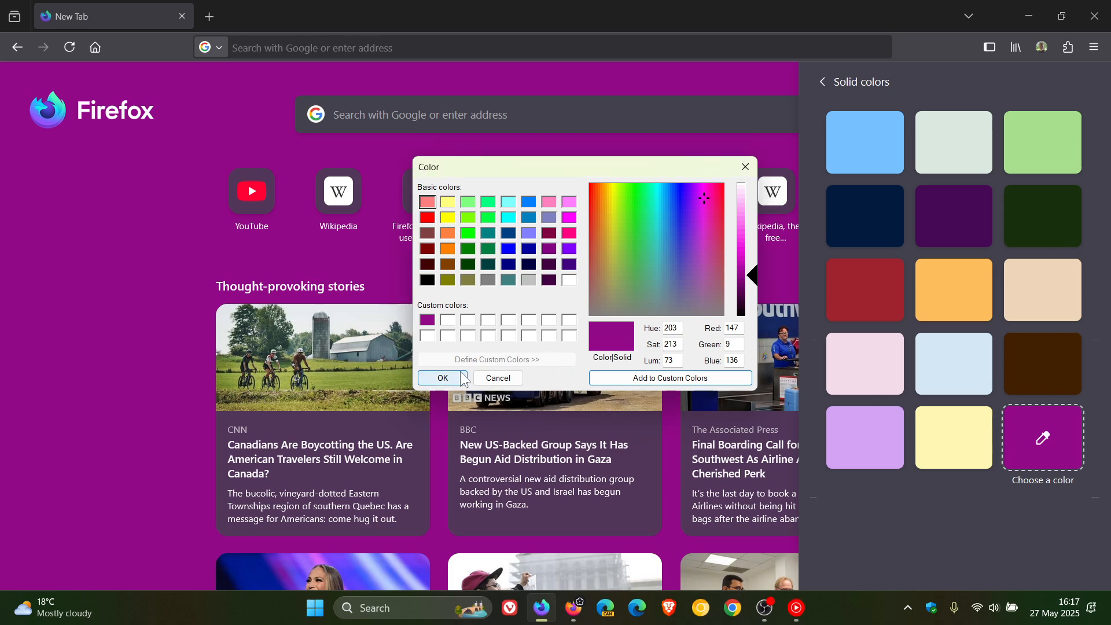
left_click(442, 378)
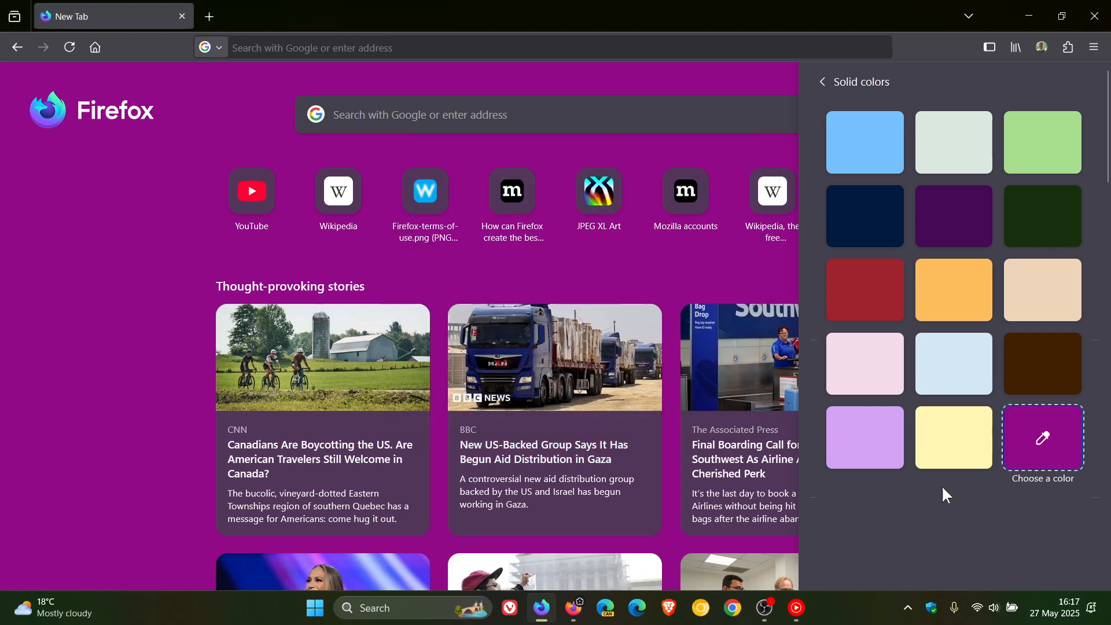
left_click(822, 83)
left_click(1066, 90)
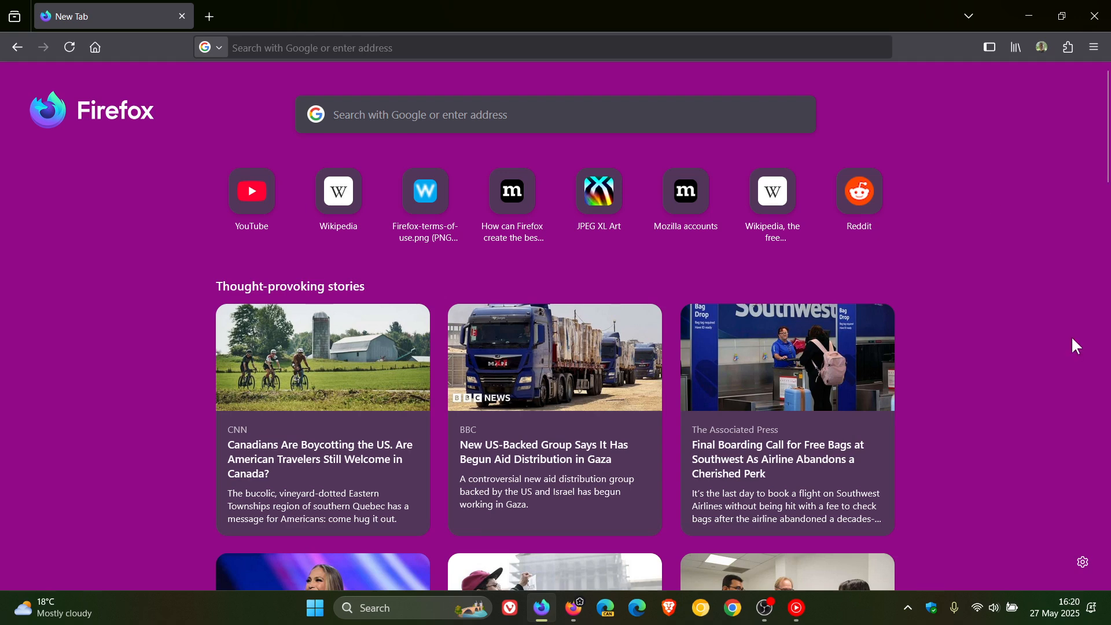
- Examine the Link previews experiment in the Firefox Labs settings and return to the new tab page
left_click(1083, 562)
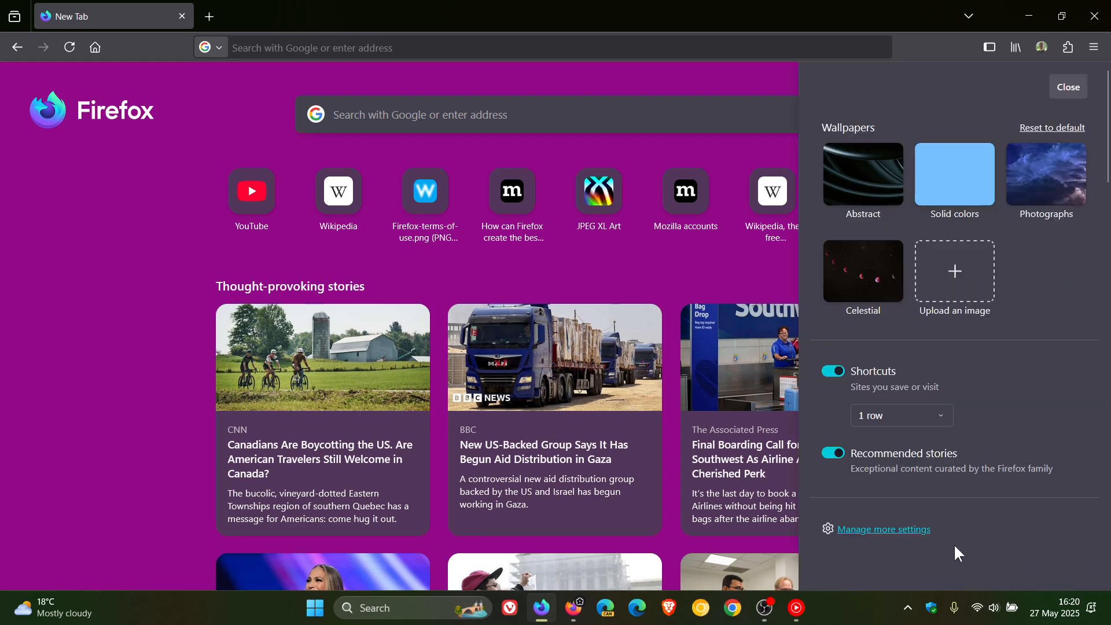
left_click(899, 528)
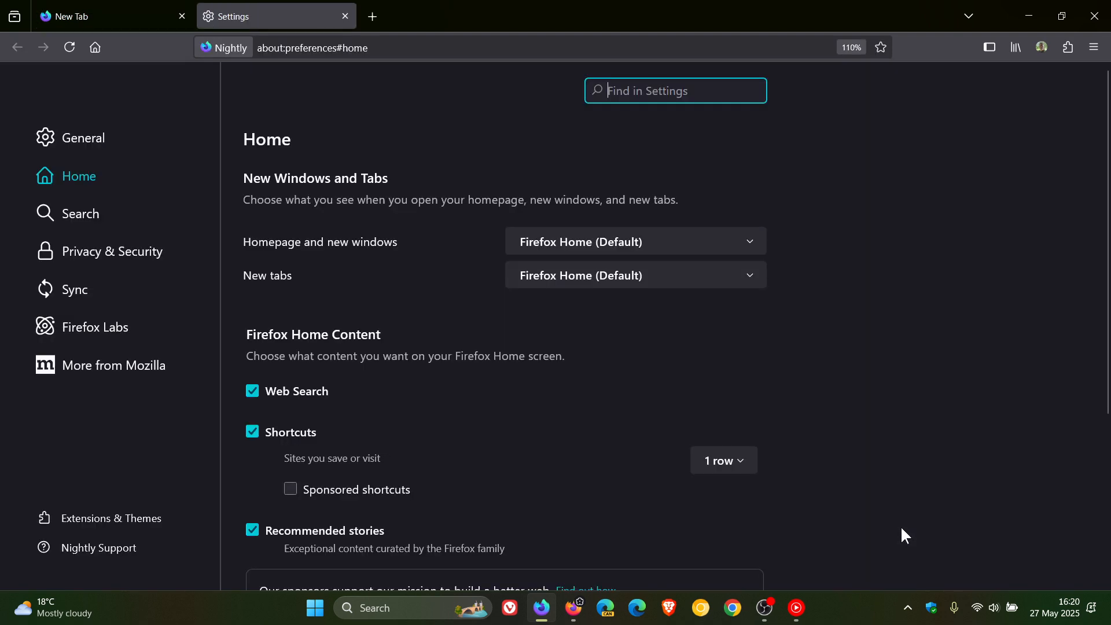
left_click(96, 328)
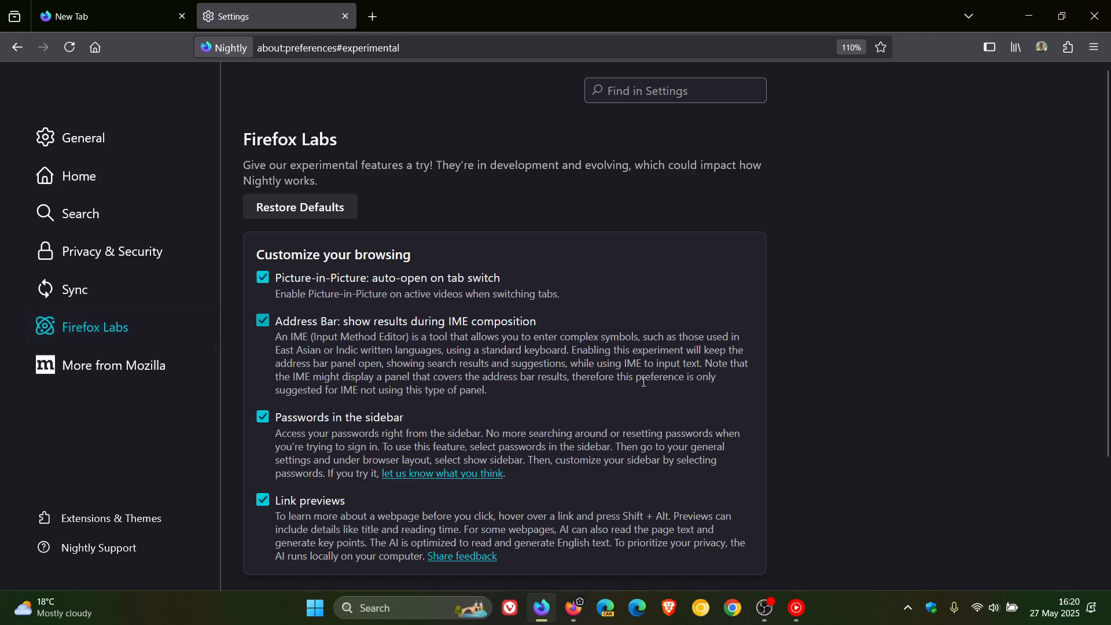
scroll(859, 468, "down", 3)
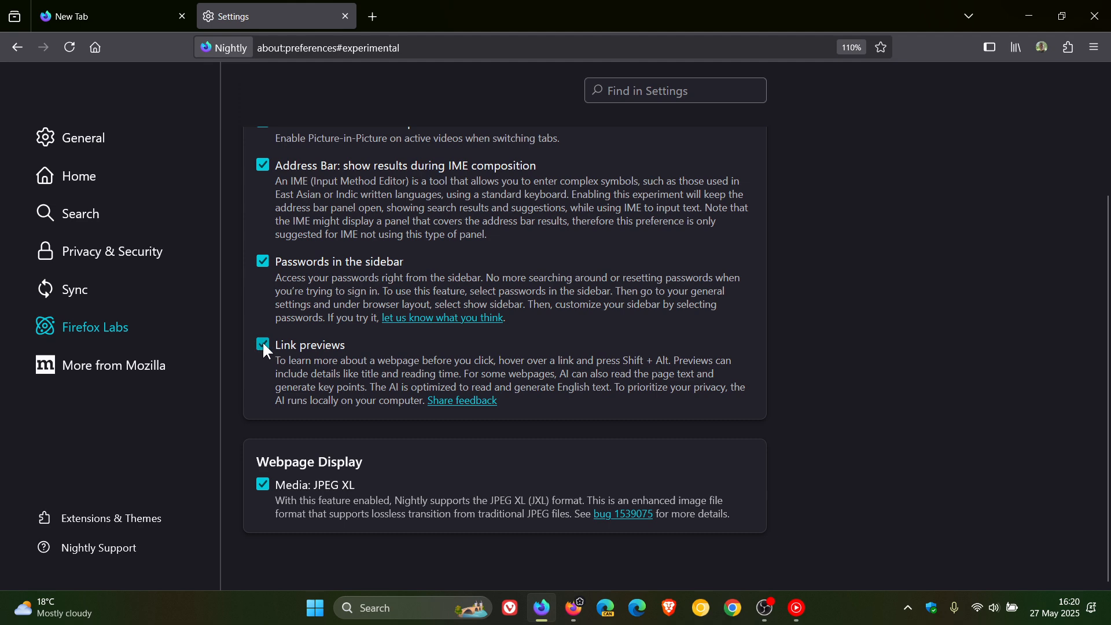
left_click(117, 18)
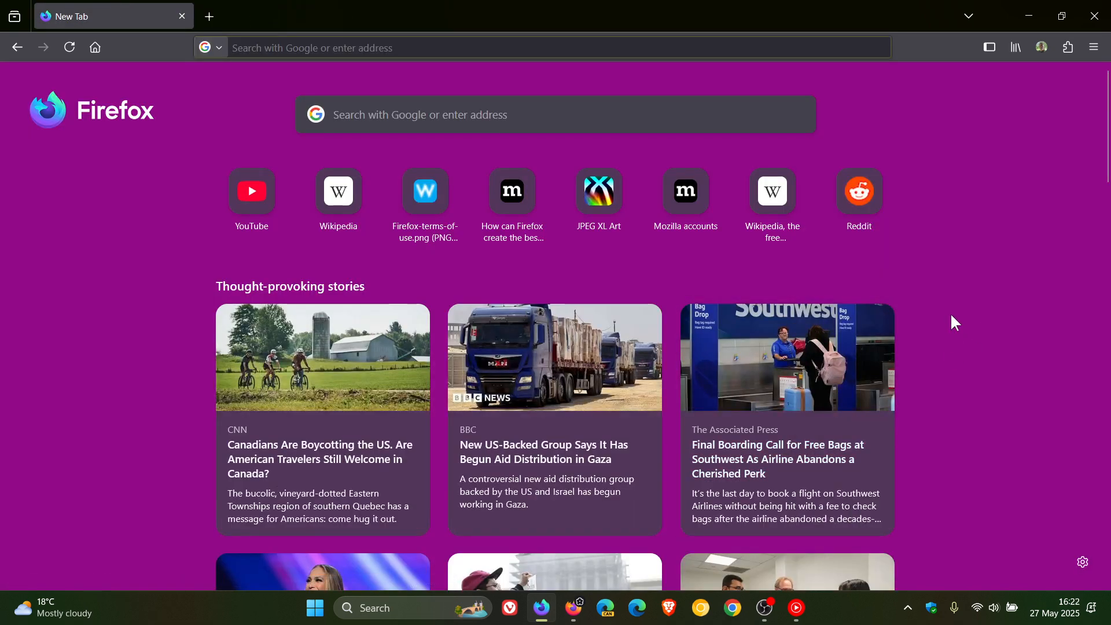
- Preview the featured article's McDonnell Douglas F-4 Phantom II link on Wikipedia's main page, and switch back to the regular Firefox window
left_click(788, 203)
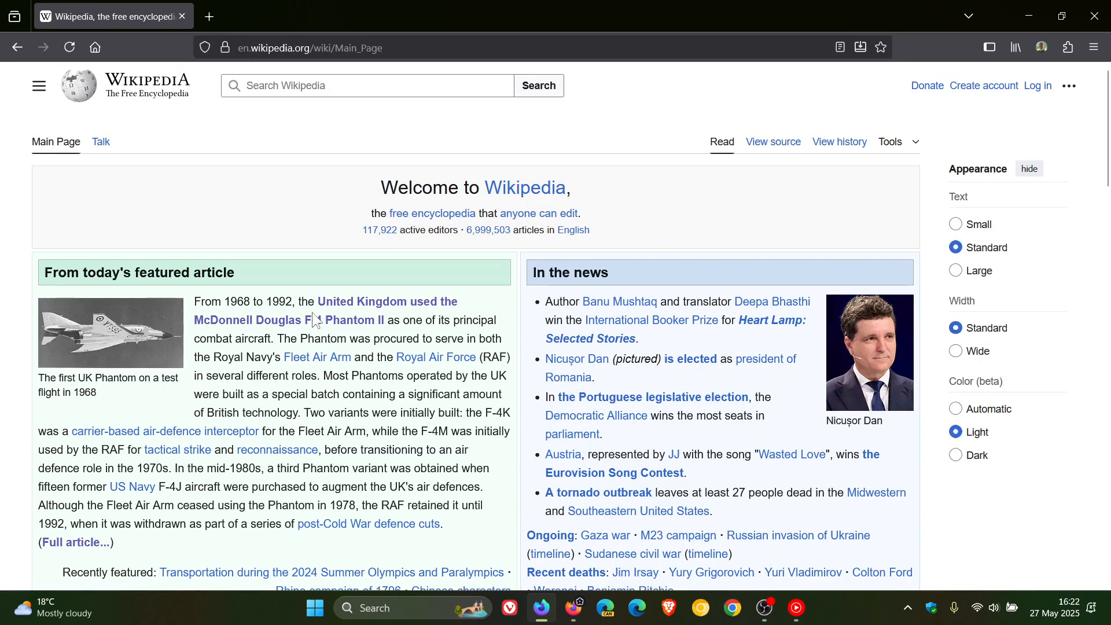
mouse_move(313, 324)
key("shift+alt")
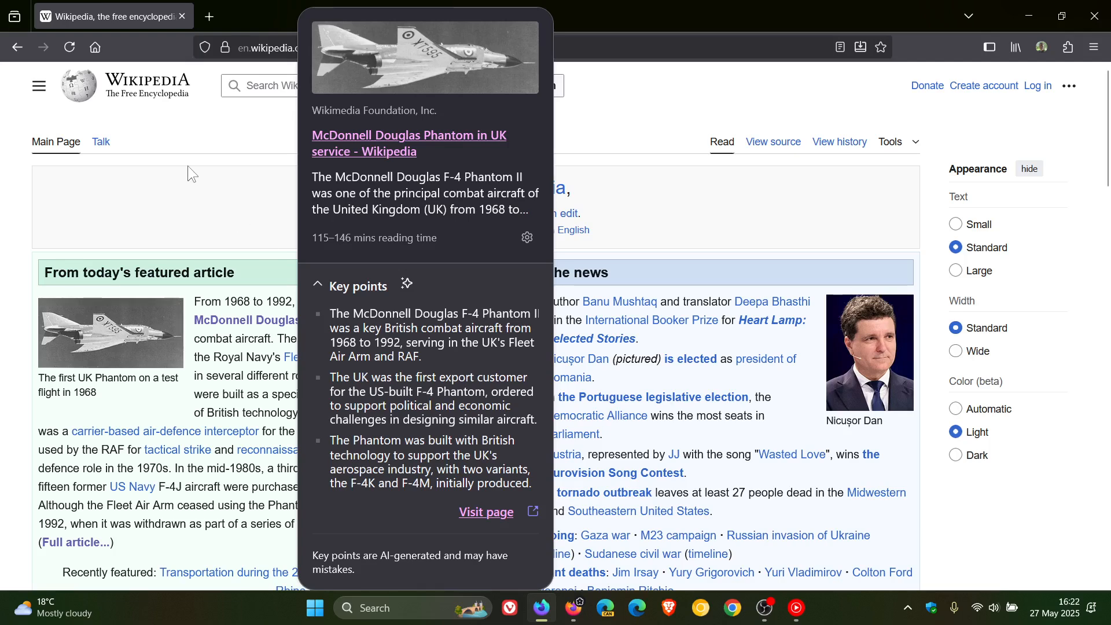
left_click(96, 48)
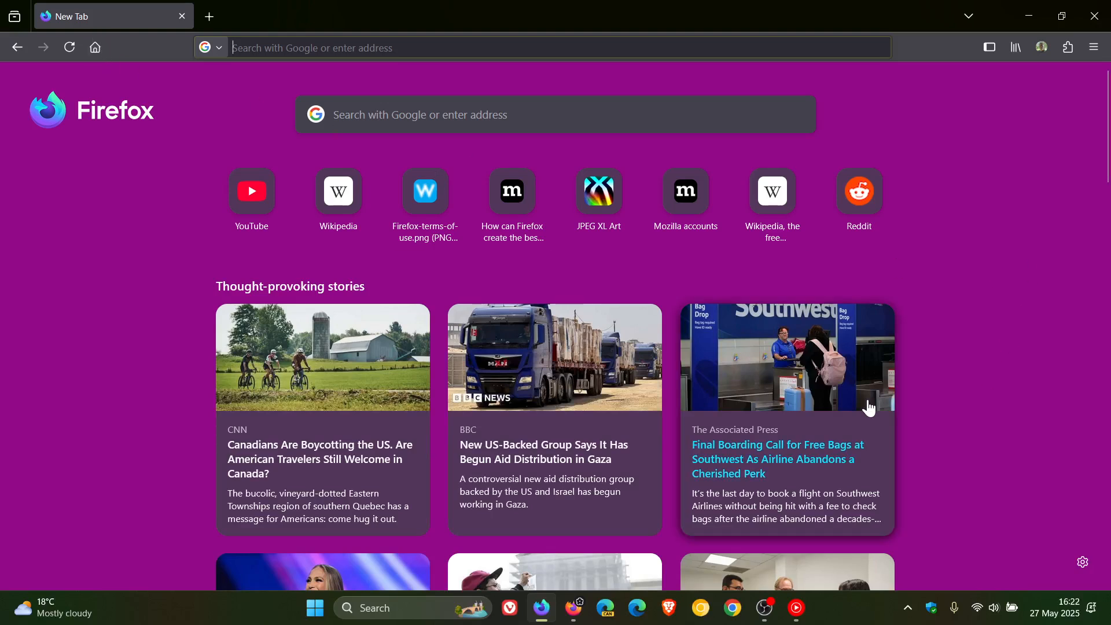
left_click(584, 614)
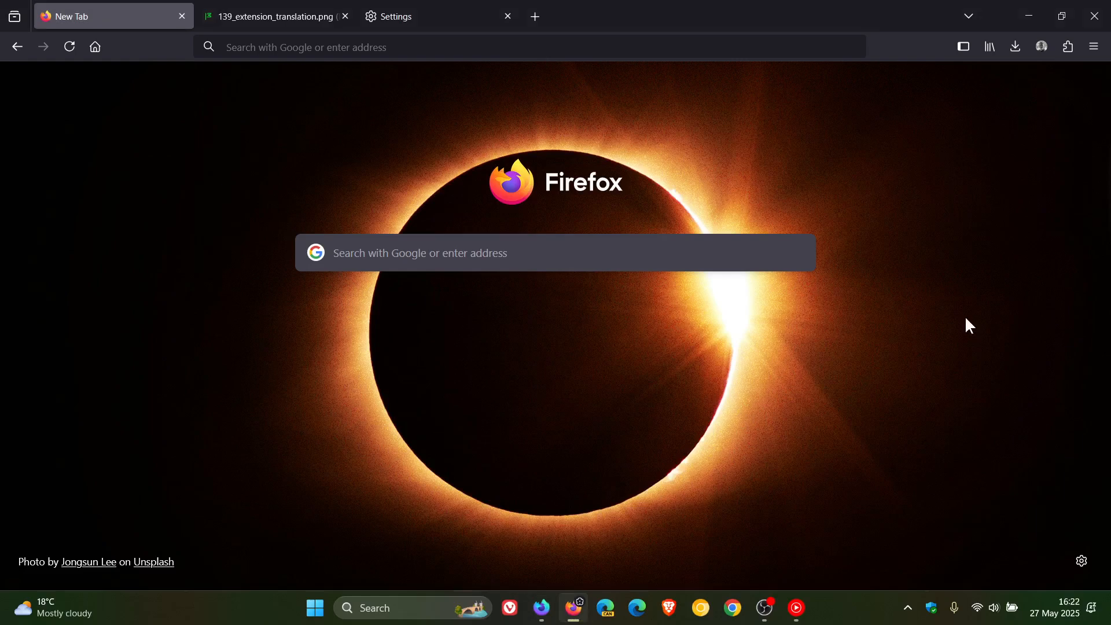